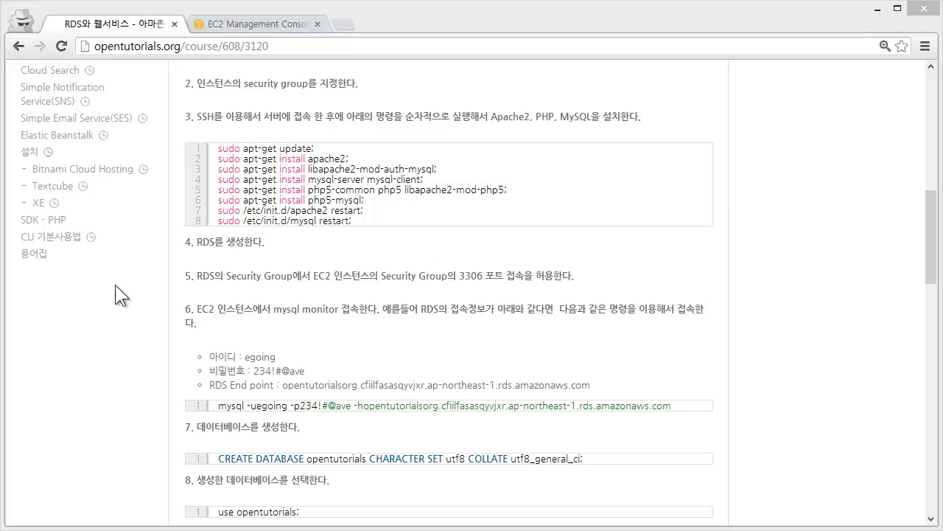
Step: Go from the EC2 console to the RDS DB Instances list via Services > Database > RDS
{"action": "left_click", "coordinate": [250, 24]}
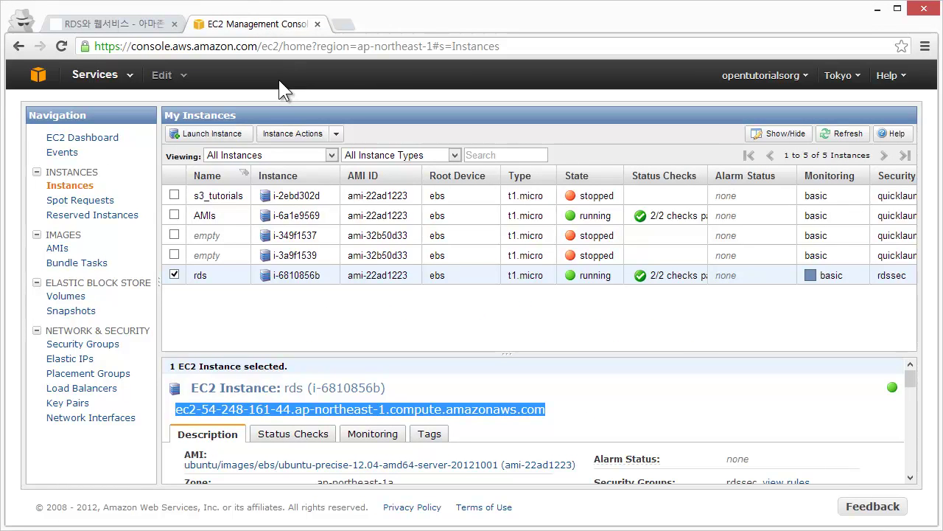
{"action": "left_click", "coordinate": [109, 82]}
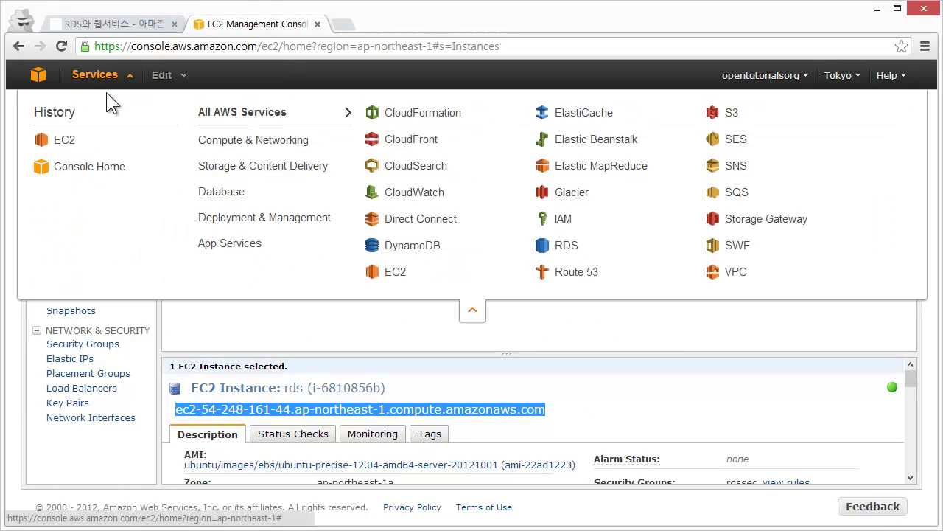
{"action": "mouse_move", "coordinate": [249, 139]}
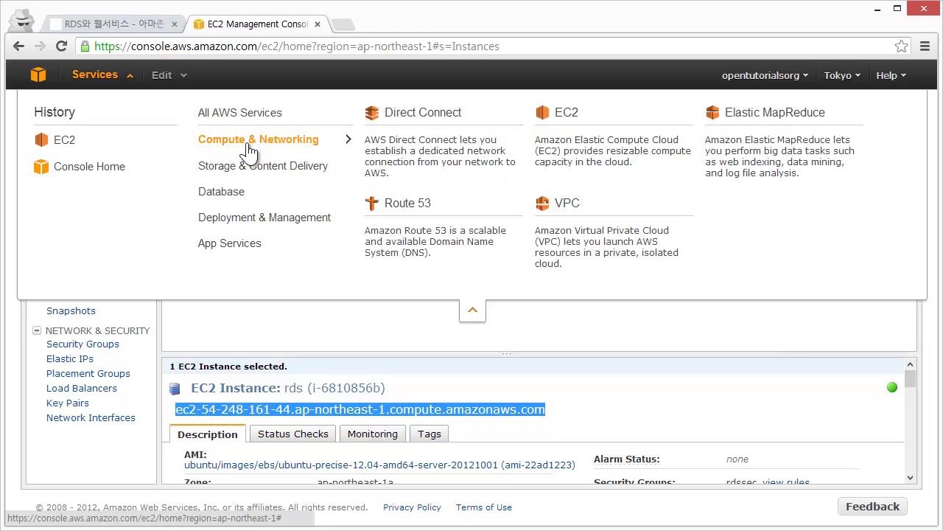
{"action": "mouse_move", "coordinate": [243, 193]}
{"action": "left_click", "coordinate": [772, 140]}
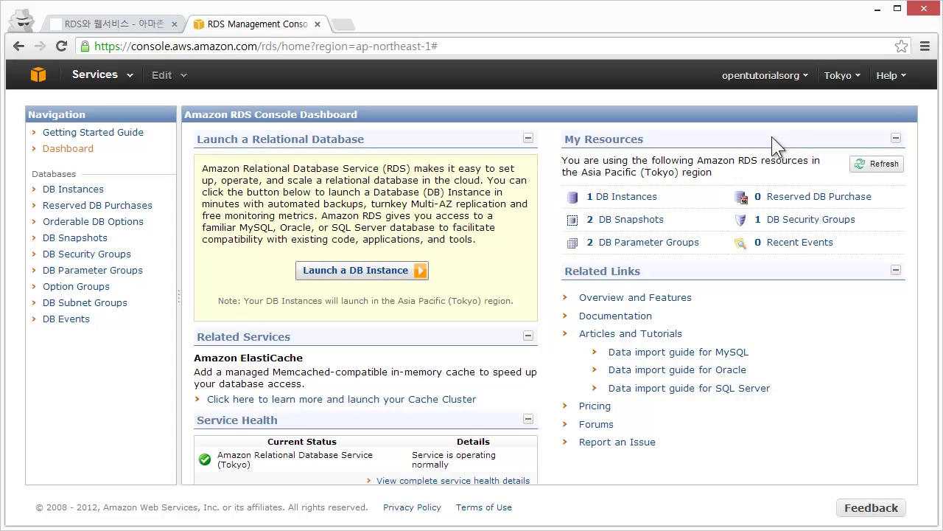
{"action": "left_click", "coordinate": [73, 192]}
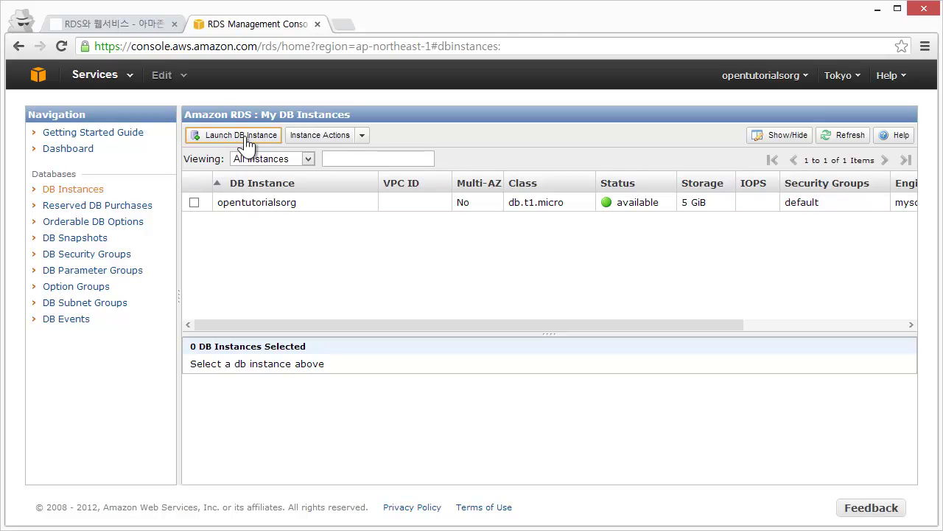
Step: Start the Launch DB Instance Wizard from the DB Instances list
{"action": "left_click", "coordinate": [246, 144]}
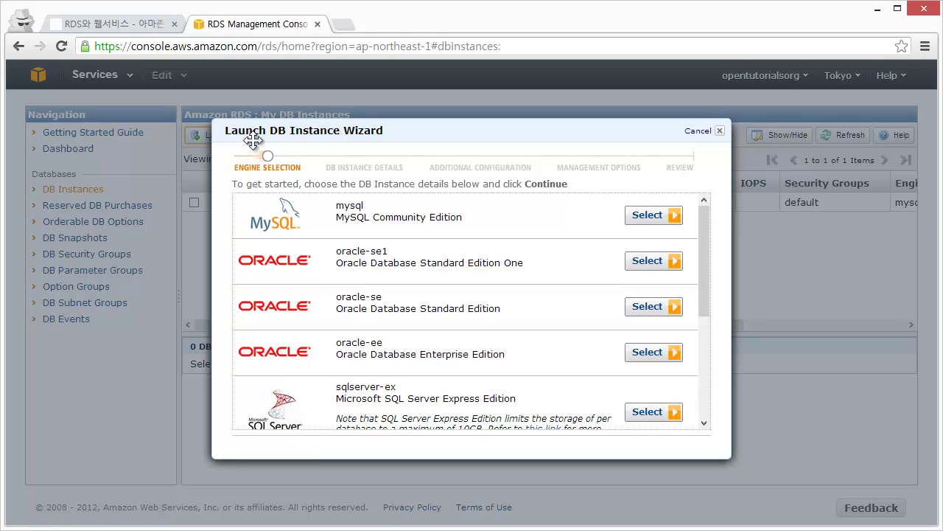
Step: Choose the MySQL engine with db.t1.micro instance class and Multi-AZ Deployment set to No
{"action": "left_click", "coordinate": [658, 215]}
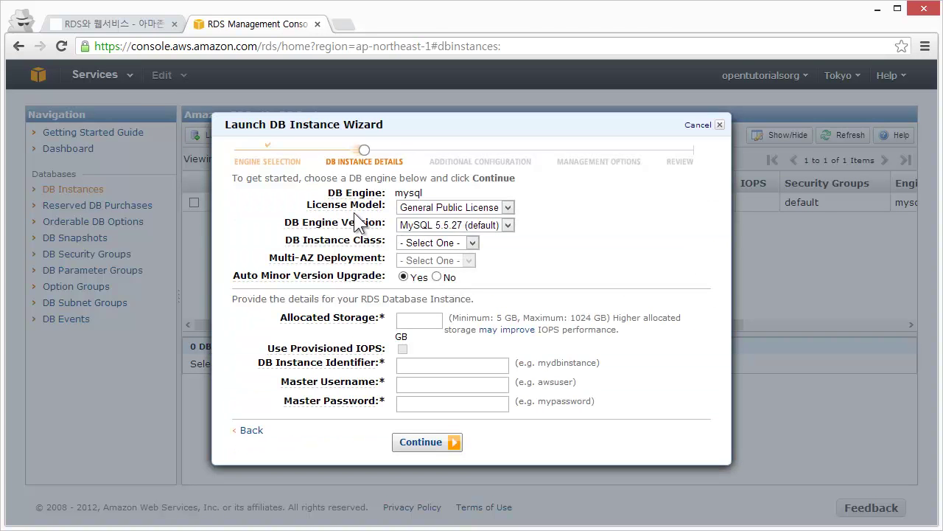
{"action": "mouse_move", "coordinate": [346, 225]}
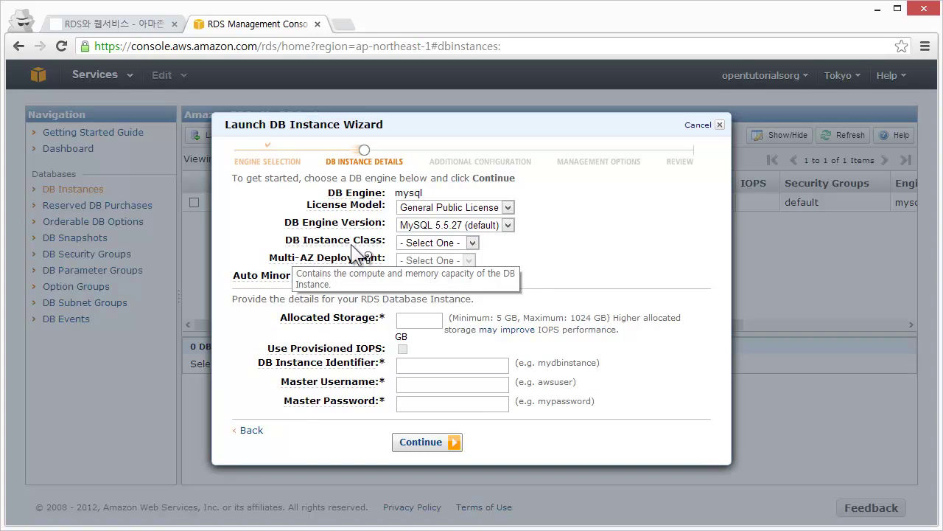
{"action": "left_click", "coordinate": [422, 249]}
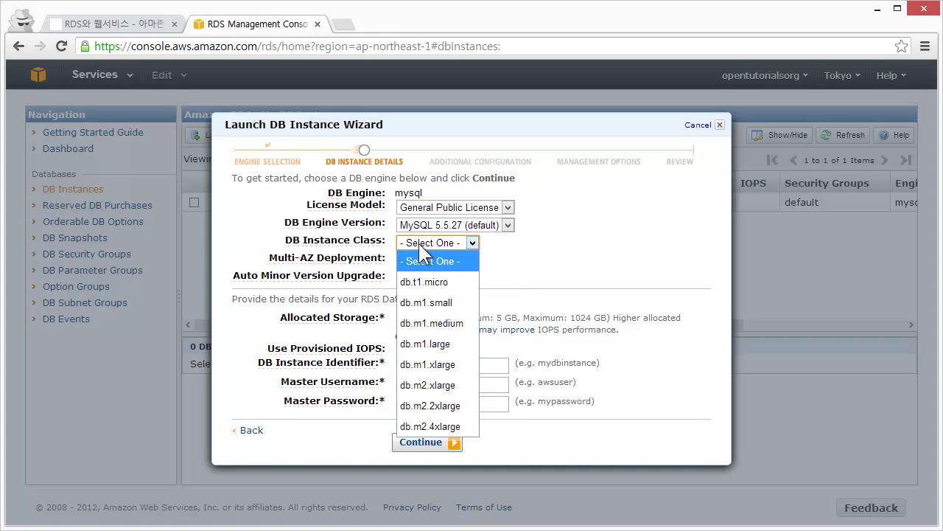
{"action": "left_click", "coordinate": [432, 282]}
{"action": "left_click", "coordinate": [552, 228]}
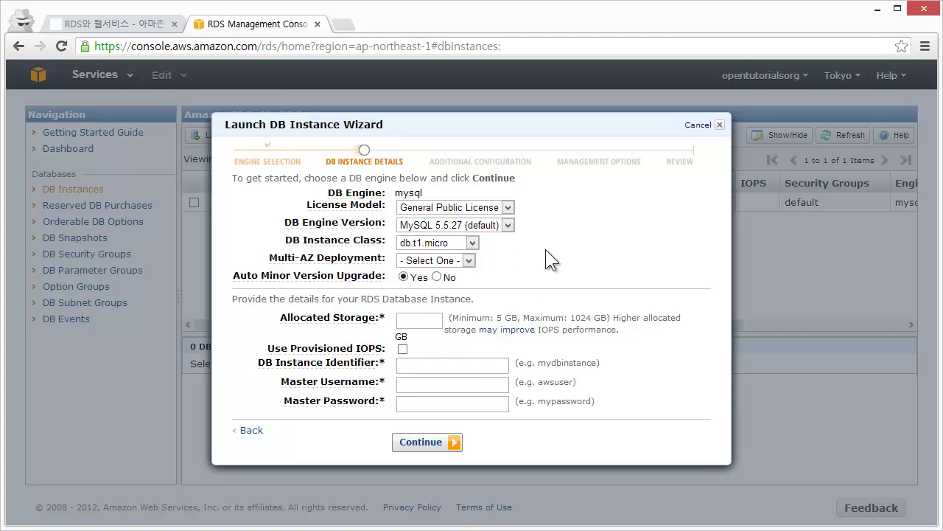
{"action": "mouse_move", "coordinate": [324, 263]}
{"action": "left_click", "coordinate": [449, 261]}
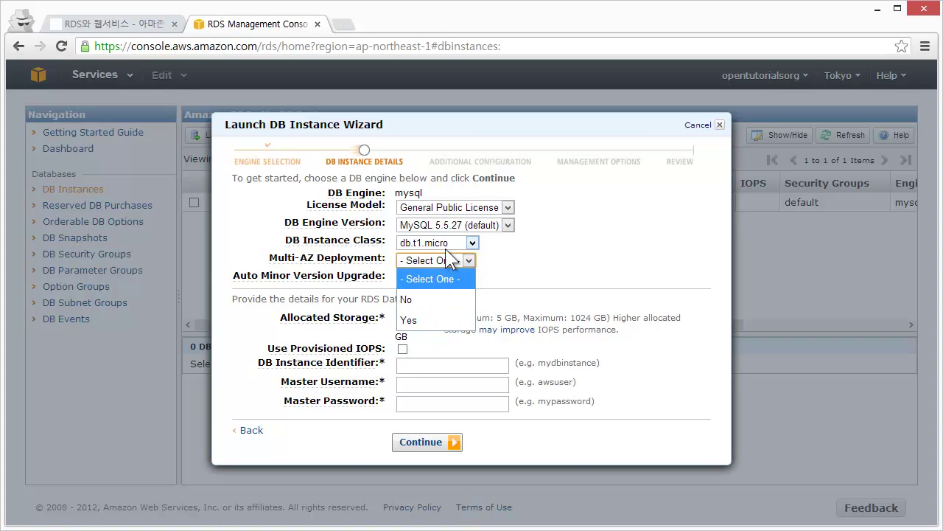
{"action": "left_click", "coordinate": [421, 303]}
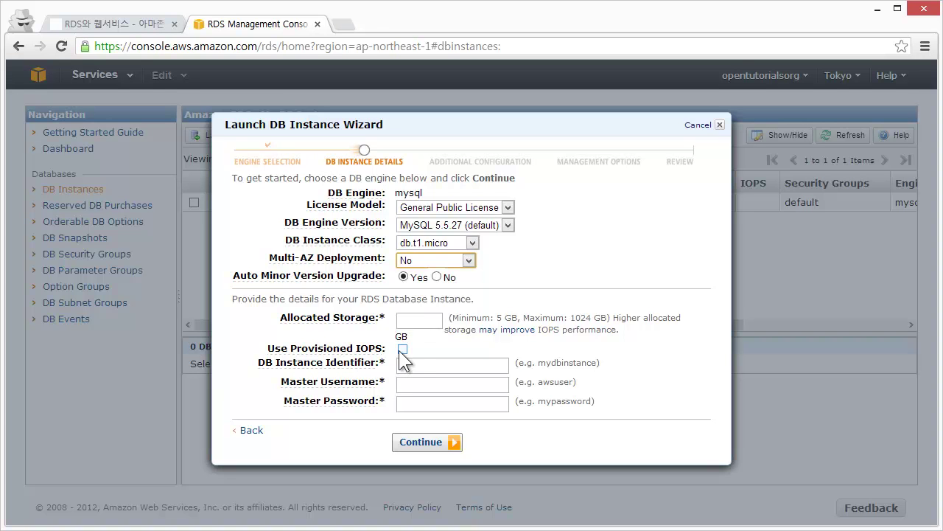
Step: Enter 5 GB allocated storage and the DB instance identifier rds
{"action": "left_click", "coordinate": [423, 323]}
{"action": "type", "text": "5"}
{"action": "left_click", "coordinate": [438, 365]}
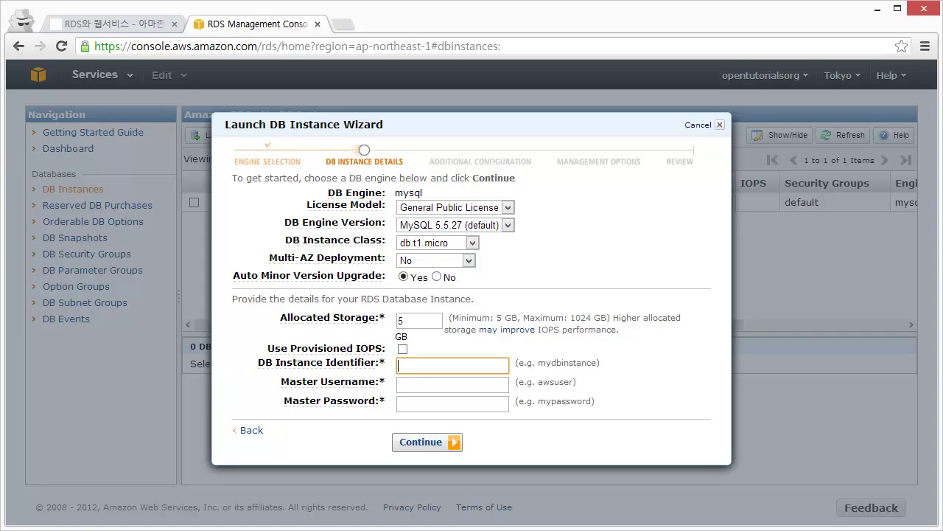
{"action": "type", "text": "rds"}
Step: Enter the master username and master password, returning to fix the too-short password
{"action": "left_click", "coordinate": [463, 389]}
{"action": "left_click_drag", "start_coordinate": [463, 118], "coordinate": [577, 125]}
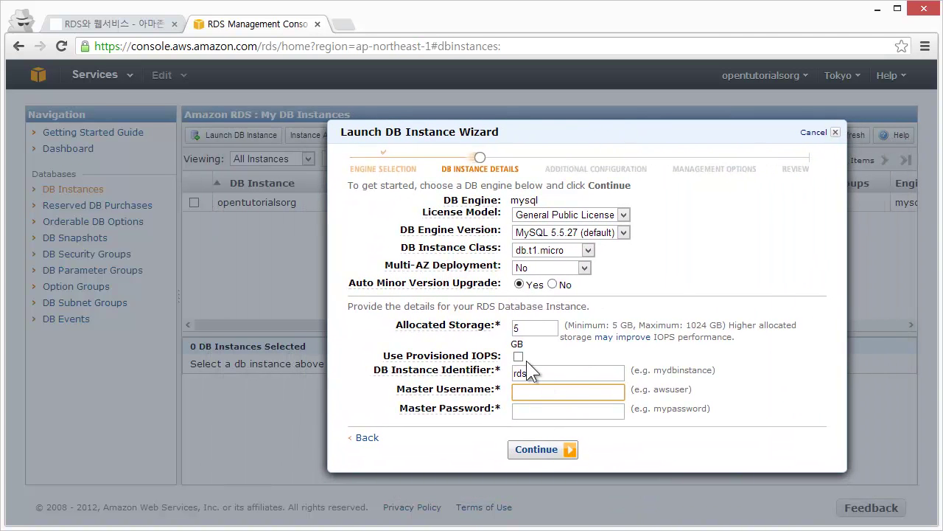
{"action": "type", "text": "egoing"}
{"action": "key", "text": "Tab"}
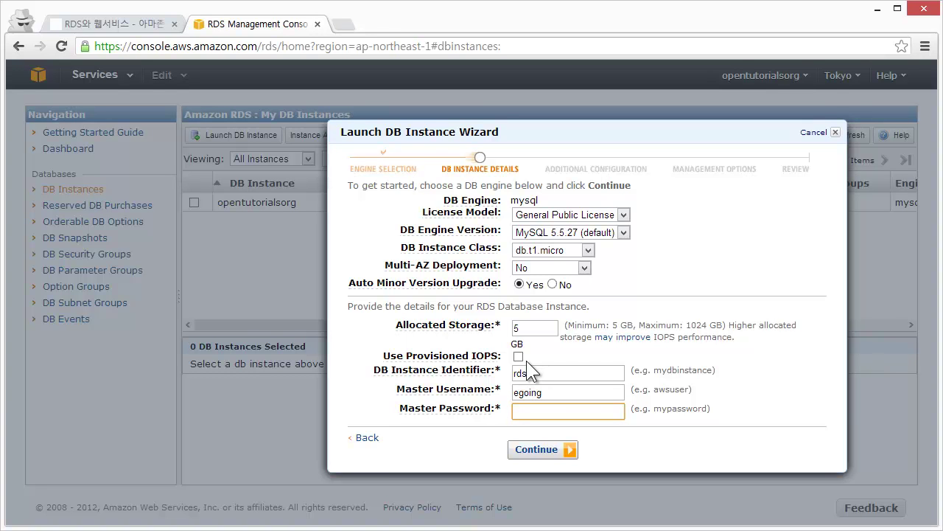
{"action": "type", "text": "123456"}
{"action": "left_click", "coordinate": [534, 455]}
{"action": "left_click", "coordinate": [555, 411]}
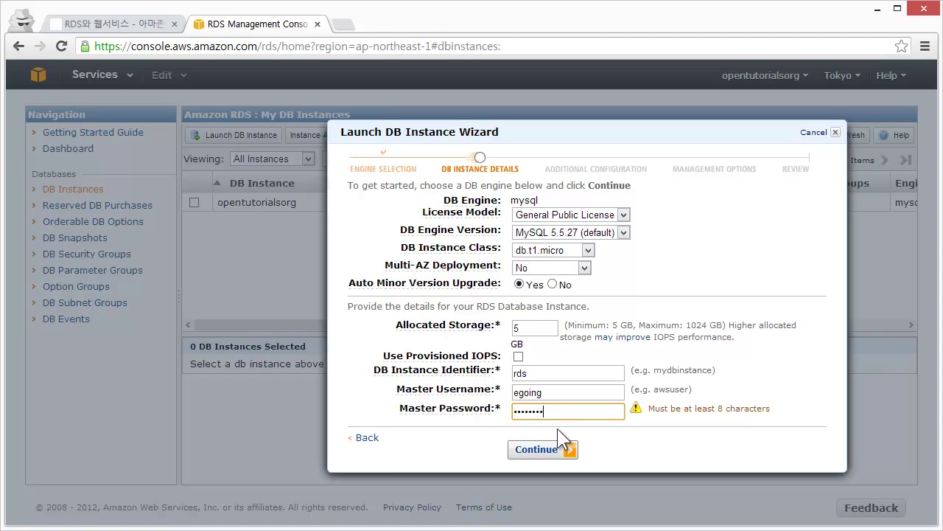
Step: Leave the database name blank, keep 1-day backup retention, review and launch the rds instance
{"action": "left_click", "coordinate": [542, 457]}
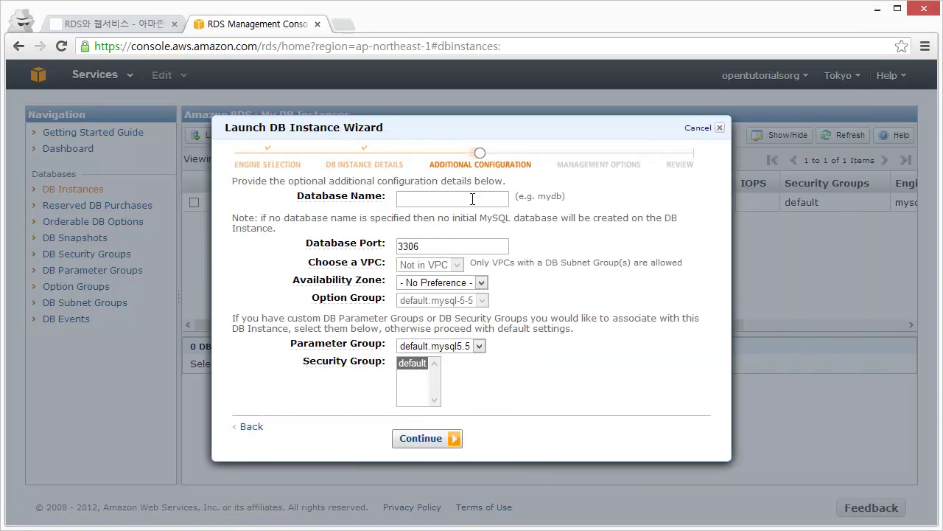
{"action": "left_click", "coordinate": [452, 205]}
{"action": "left_click", "coordinate": [404, 295]}
{"action": "left_click", "coordinate": [442, 440]}
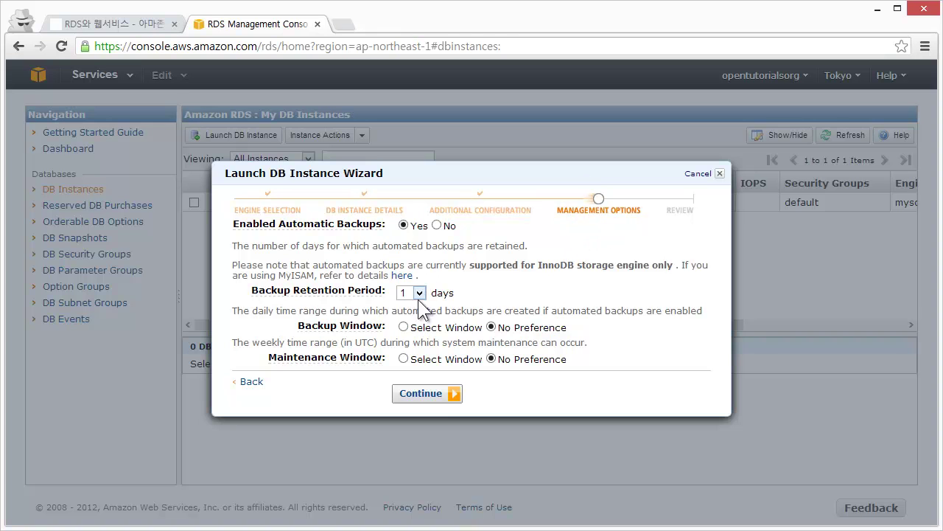
{"action": "left_click", "coordinate": [434, 399]}
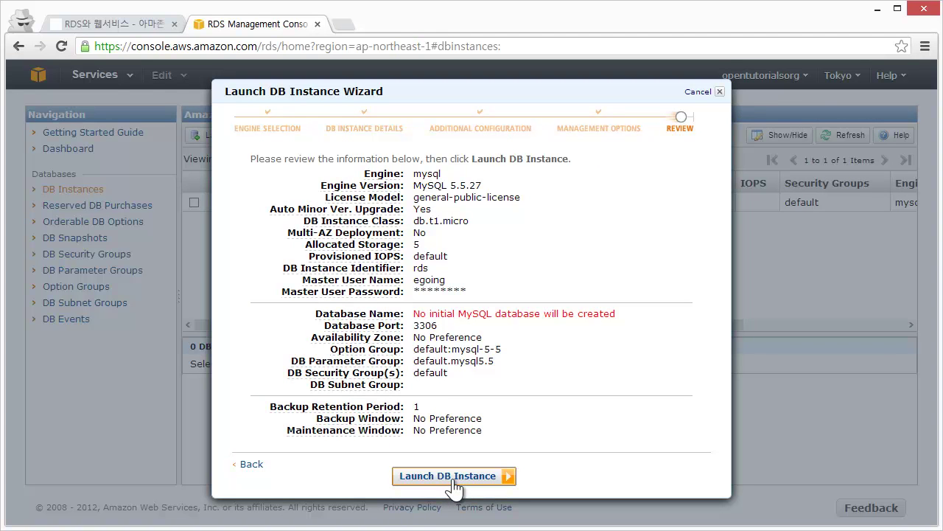
{"action": "left_click", "coordinate": [451, 478]}
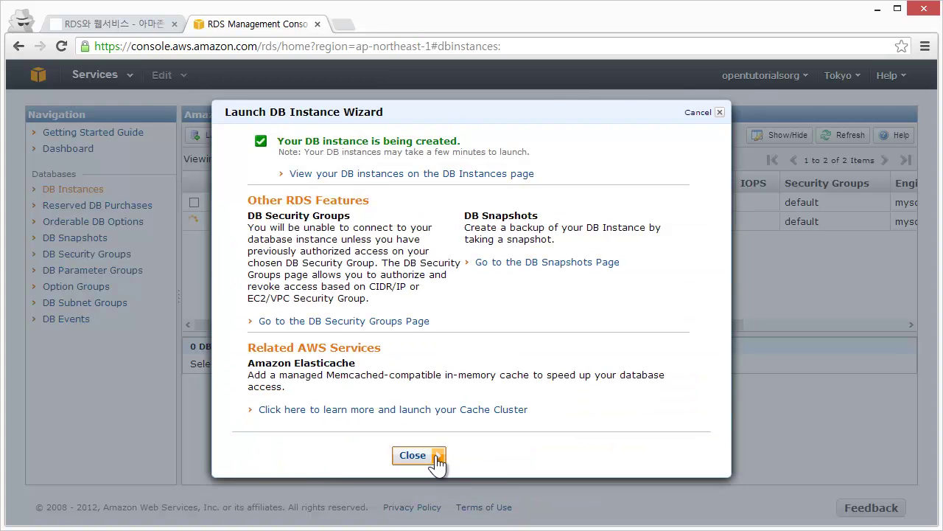
Step: Close the launch confirmation and go to the DB Security Groups page
{"action": "left_click", "coordinate": [433, 455]}
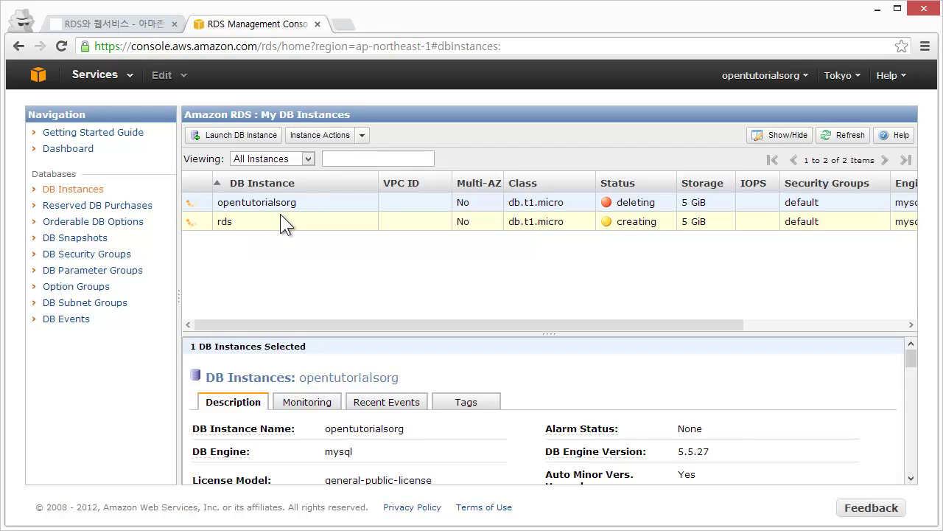
{"action": "left_click", "coordinate": [96, 254]}
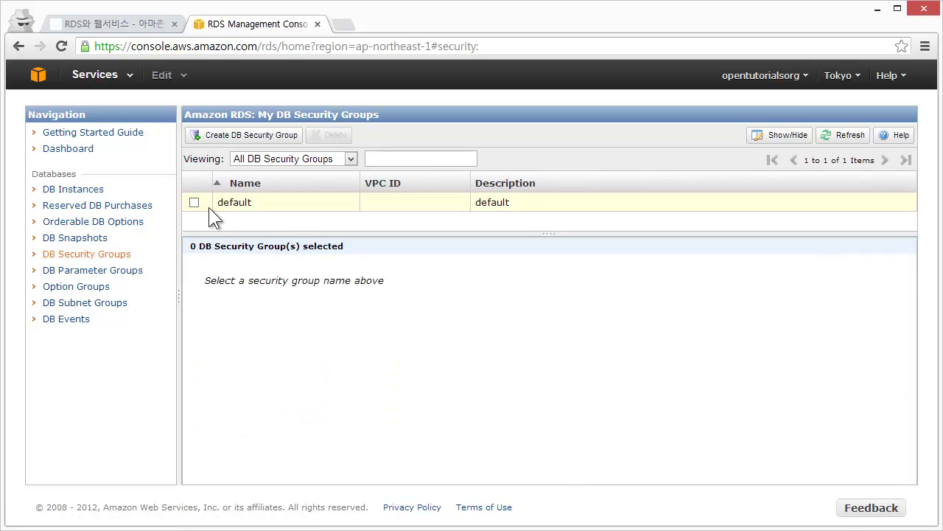
Step: Select the default DB security group to view its authorized EC2 security groups
{"action": "left_click", "coordinate": [74, 190]}
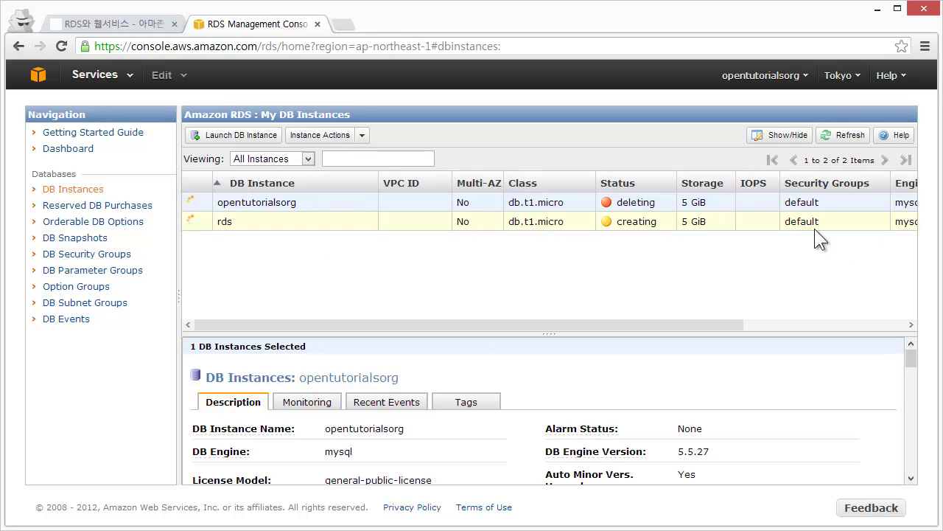
{"action": "left_click", "coordinate": [100, 255]}
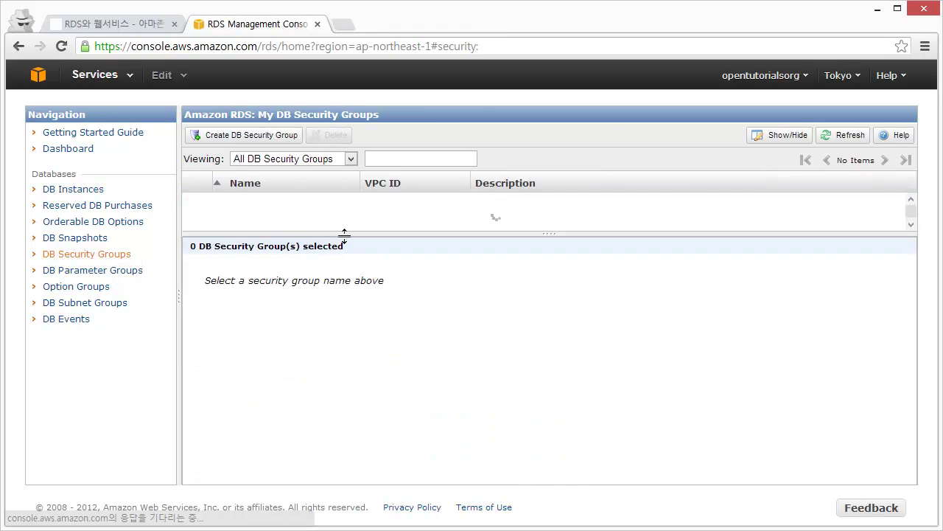
{"action": "left_click", "coordinate": [258, 206]}
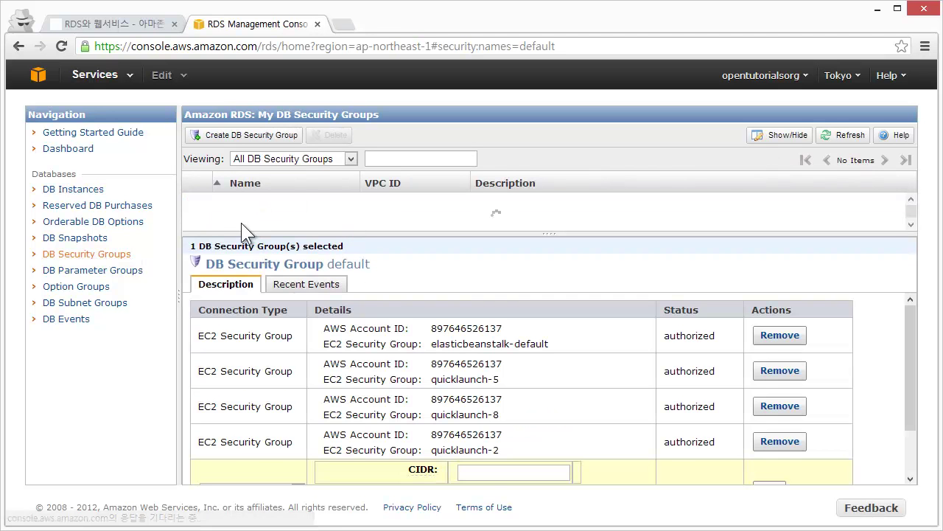
{"action": "scroll", "coordinate": [367, 373], "scroll_direction": "down", "scroll_amount": 3}
{"action": "scroll", "coordinate": [479, 395], "scroll_direction": "up", "scroll_amount": 3}
{"action": "scroll", "coordinate": [364, 416], "scroll_direction": "down", "scroll_amount": 2}
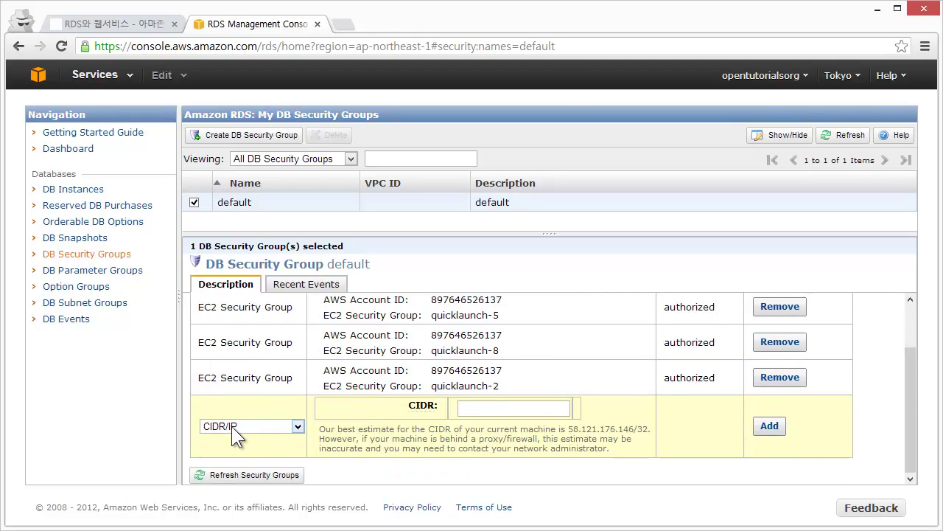
Step: Set the new authorization row to EC2 Security Group and choose sg-86107e87 (rdssec)
{"action": "left_click", "coordinate": [245, 423]}
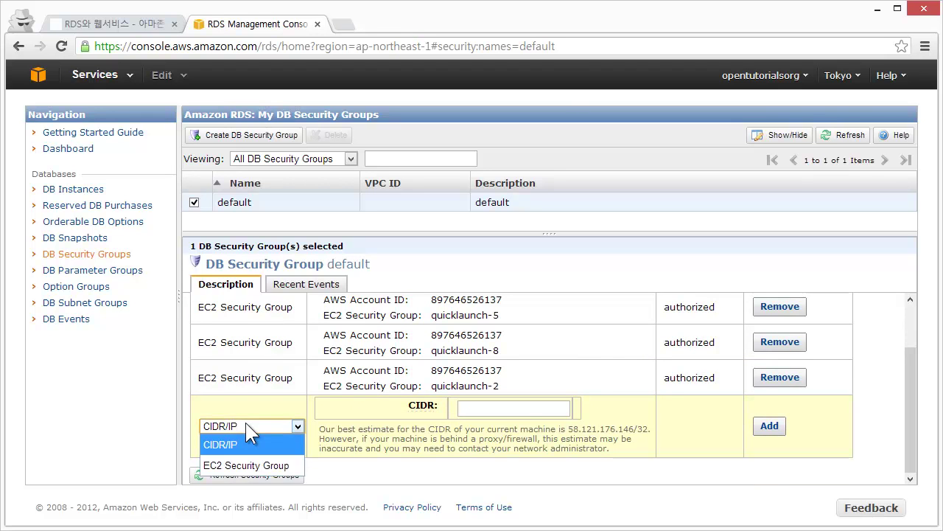
{"action": "left_click", "coordinate": [247, 466]}
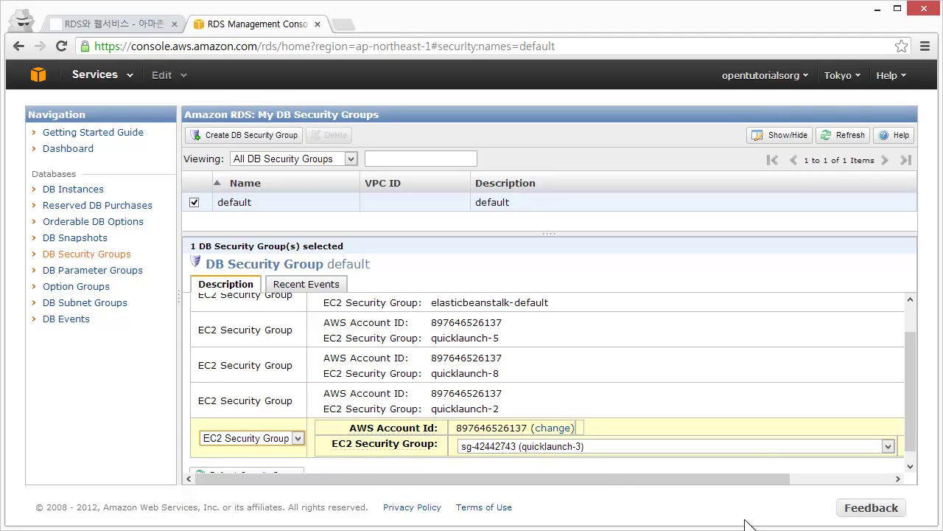
{"action": "left_click", "coordinate": [501, 450]}
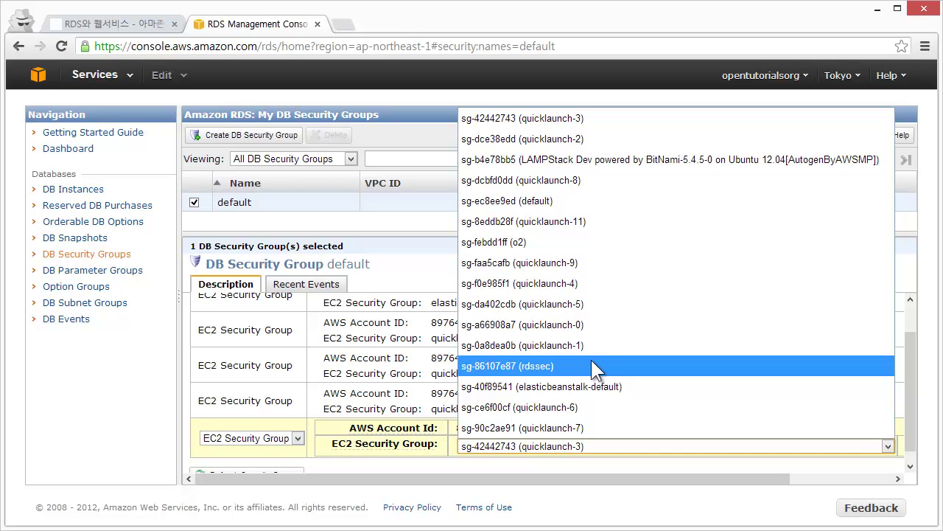
{"action": "left_click", "coordinate": [591, 365]}
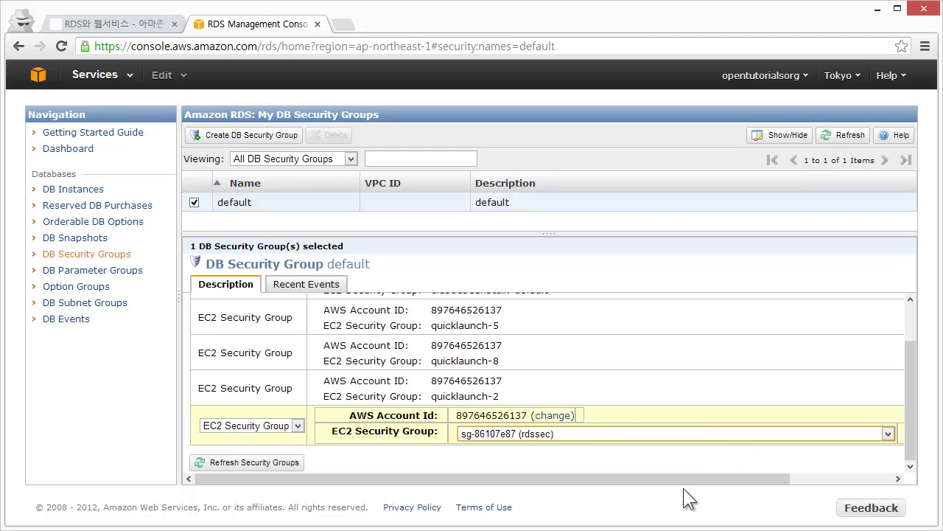
{"action": "left_click_drag", "start_coordinate": [695, 480], "coordinate": [812, 489]}
Step: Add the rdssec EC2 security group authorization to the default DB security group
{"action": "left_click", "coordinate": [868, 426]}
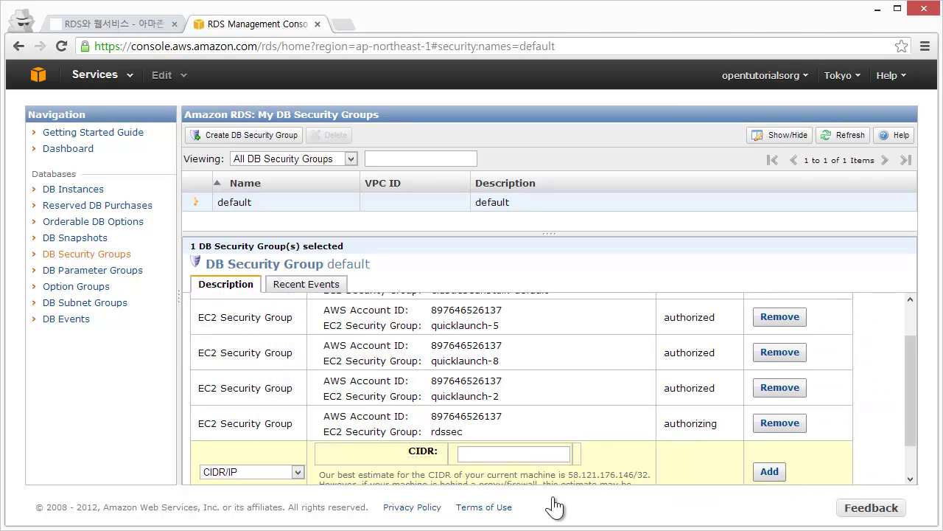
{"action": "left_click_drag", "start_coordinate": [541, 506], "coordinate": [468, 498]}
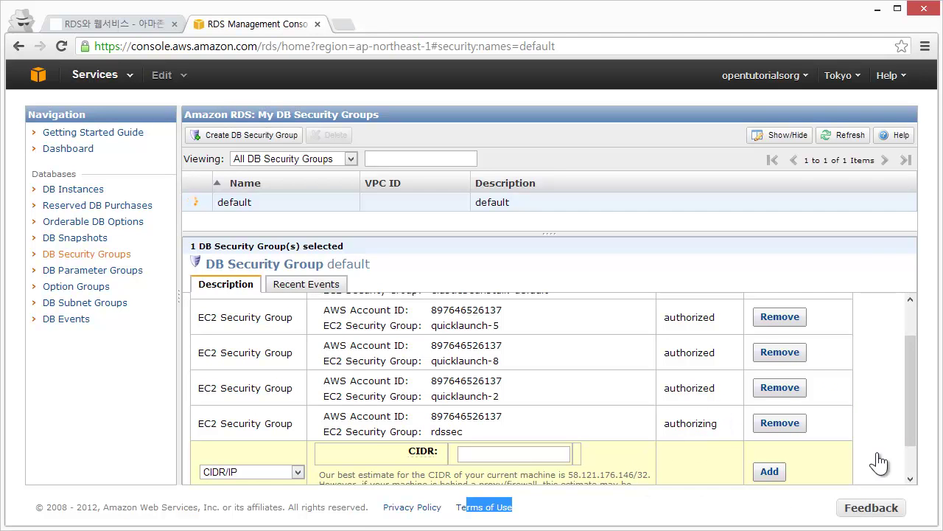
{"action": "left_click", "coordinate": [906, 442]}
{"action": "scroll", "coordinate": [914, 440], "scroll_direction": "down", "scroll_amount": 1}
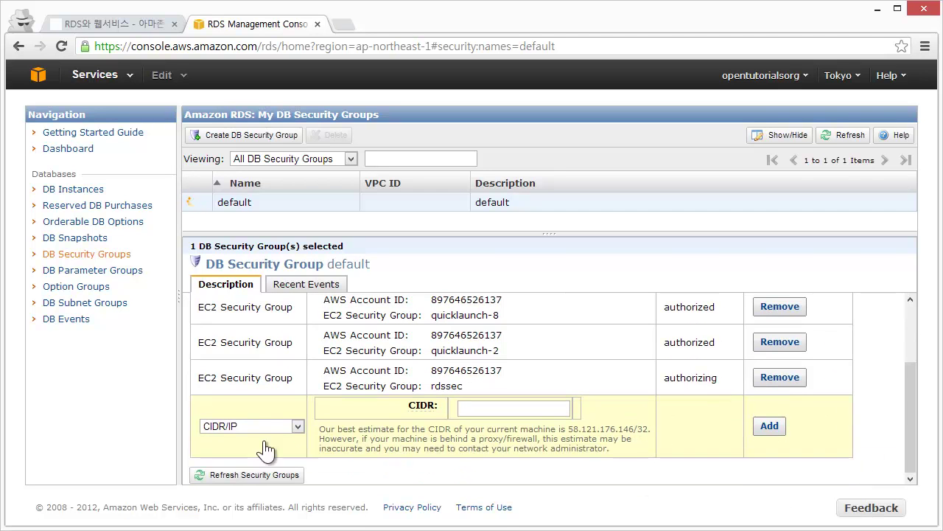
Step: Return to the DB Instances list to check the new rds instance's status
{"action": "left_click", "coordinate": [92, 193]}
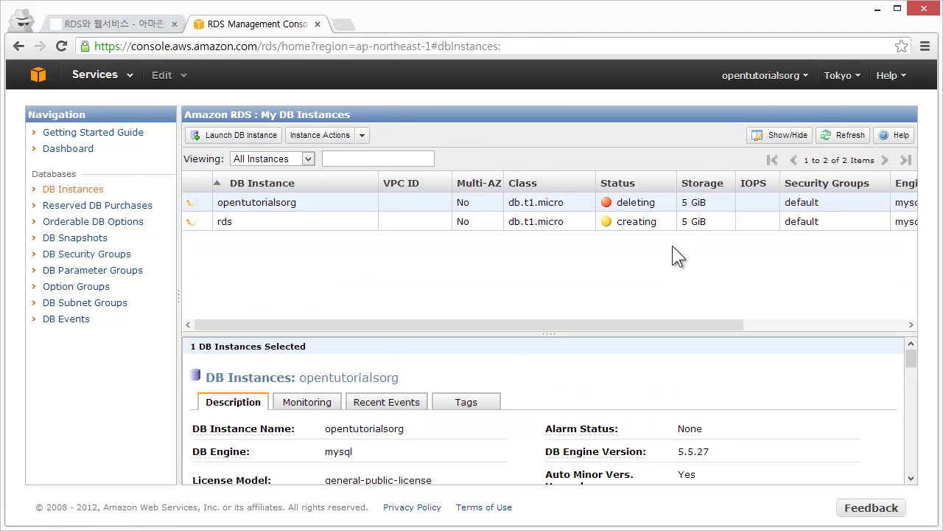